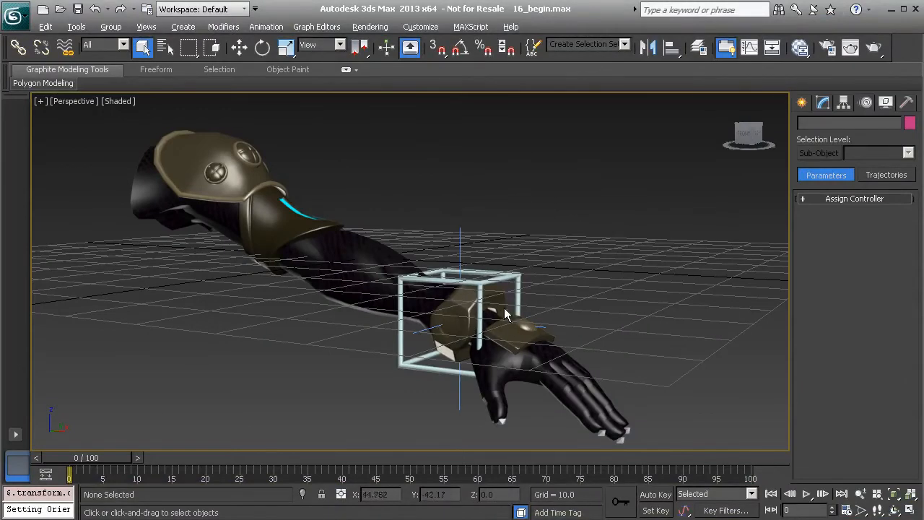
- Test-move the Anim_L_Arm01 control at the wrist to check how the arm follows, and restore its position
alt+middle_drag(378, 304, 469, 276)
click(469, 275)
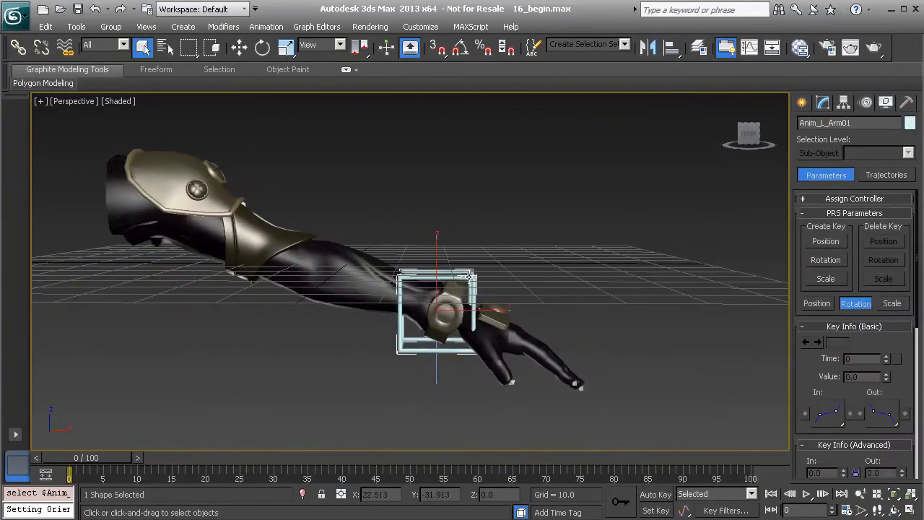
key(w)
mouse_move(440, 310)
alt+middle_down()
mouse_move(436, 318)
mouse_move(442, 307)
alt+middle_up()
mouse_move(442, 307)
mouse_down()
mouse_move(337, 290)
mouse_move(285, 299)
mouse_move(260, 317)
mouse_move(281, 335)
mouse_move(295, 285)
mouse_move(287, 245)
mouse_move(237, 265)
mouse_move(202, 310)
mouse_move(270, 324)
mouse_move(354, 195)
mouse_move(437, 309)
mouse_up()
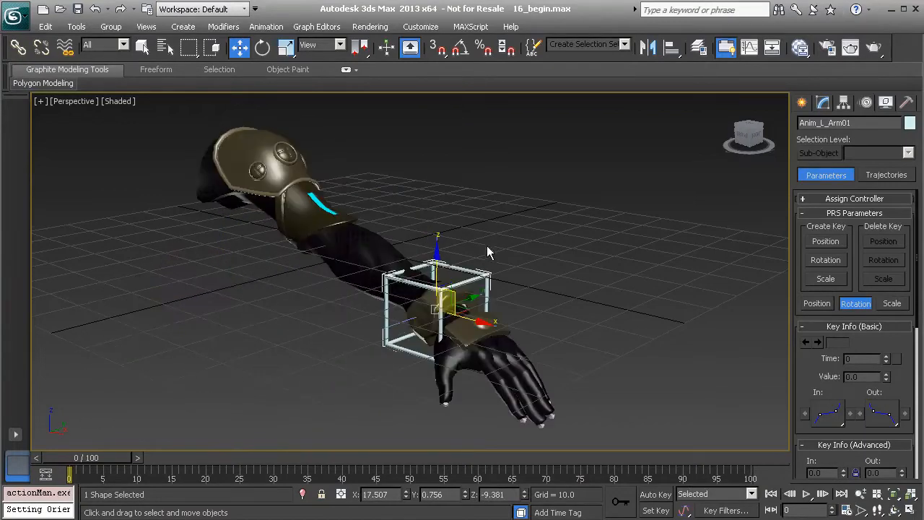
alt+middle_drag(365, 300, 345, 217)
click(363, 238)
drag(345, 216, 426, 355)
key(ctrl+z)
- Test-move the Bn_L_Shoulder01 bone to check how the hand reacts, and restore its position
middle_drag(515, 315, 403, 278)
mouse_move(266, 203)
alt+middle_down()
mouse_move(287, 199)
mouse_move(268, 195)
alt+middle_up()
drag(234, 170, 354, 339)
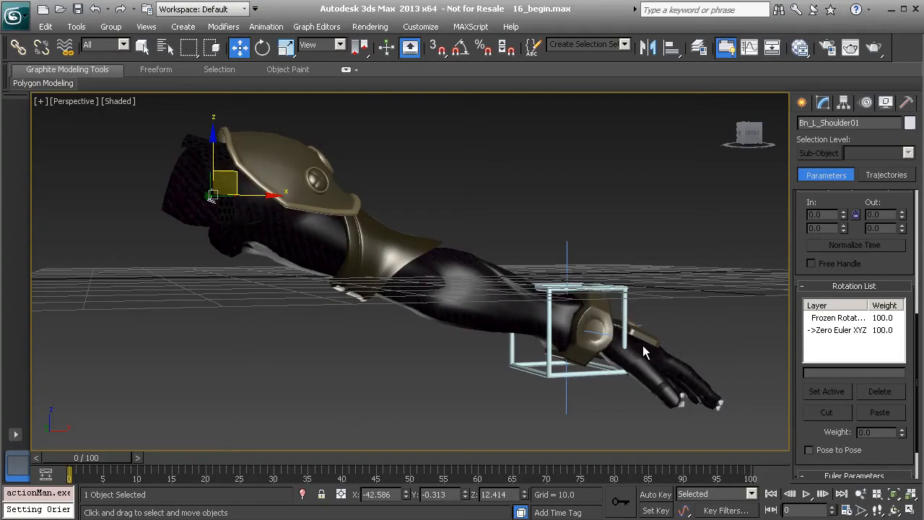
- Clear the selection and hide arm_layer and armour_layer using the layer manager
click(651, 302)
alt+middle_drag(652, 303, 442, 312)
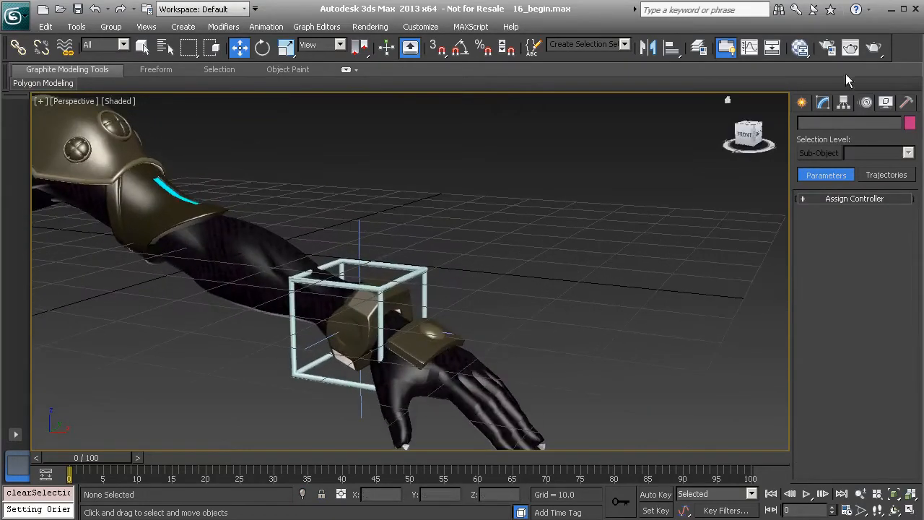
right_click(908, 59)
click(891, 135)
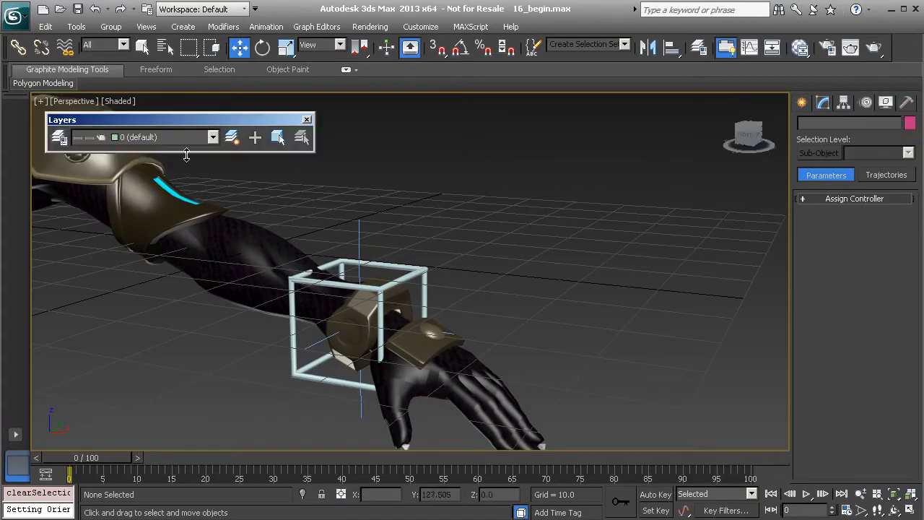
click(59, 137)
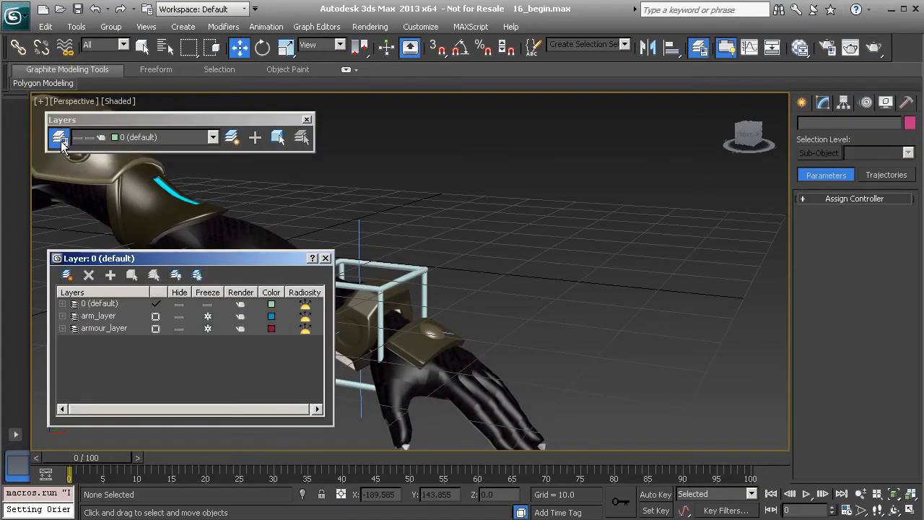
click(179, 315)
click(179, 327)
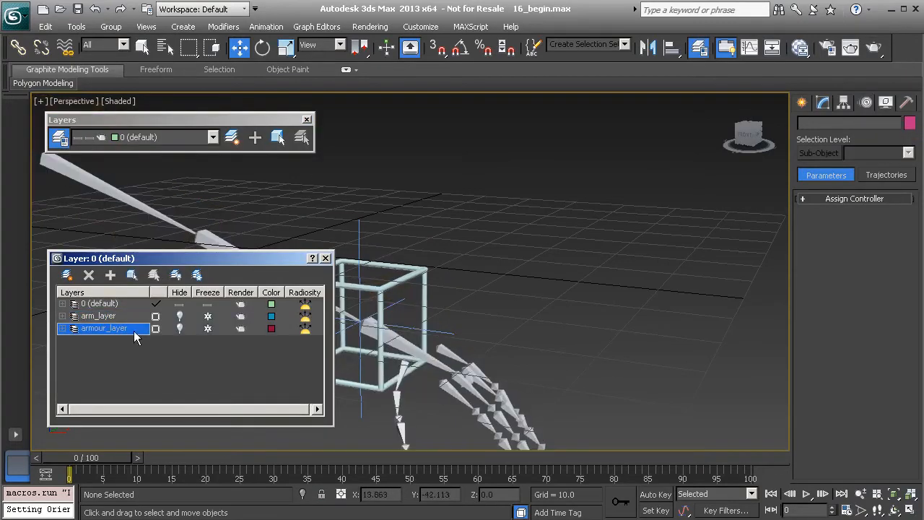
click(325, 258)
- Apply an Orientation Constraint to the Bn_L_Wrist01 bone with the Anim_L_Arm01 control as its target
alt+middle_drag(417, 344, 400, 332)
click(398, 329)
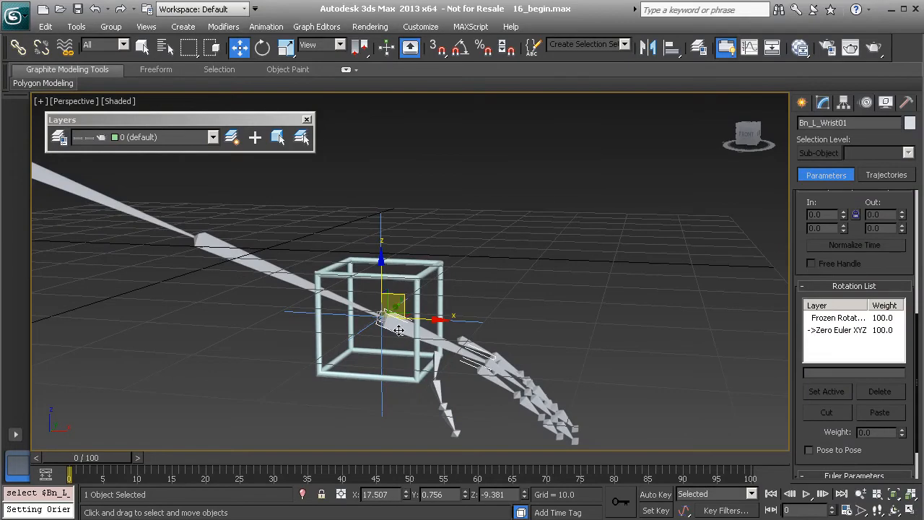
click(266, 27)
mouse_move(300, 97)
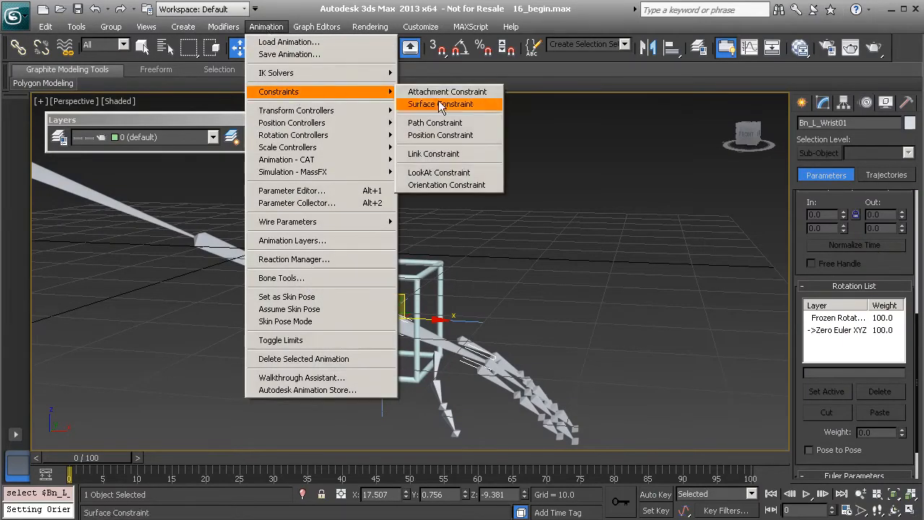
click(463, 184)
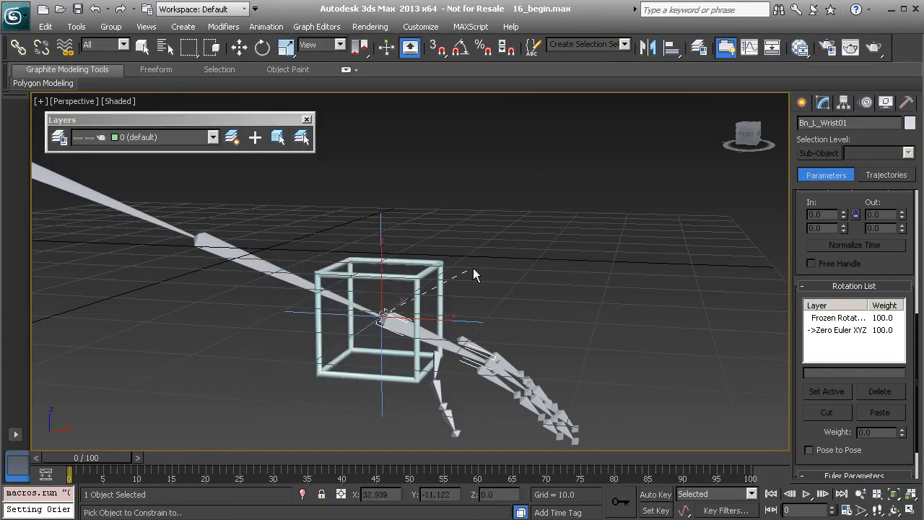
click(437, 263)
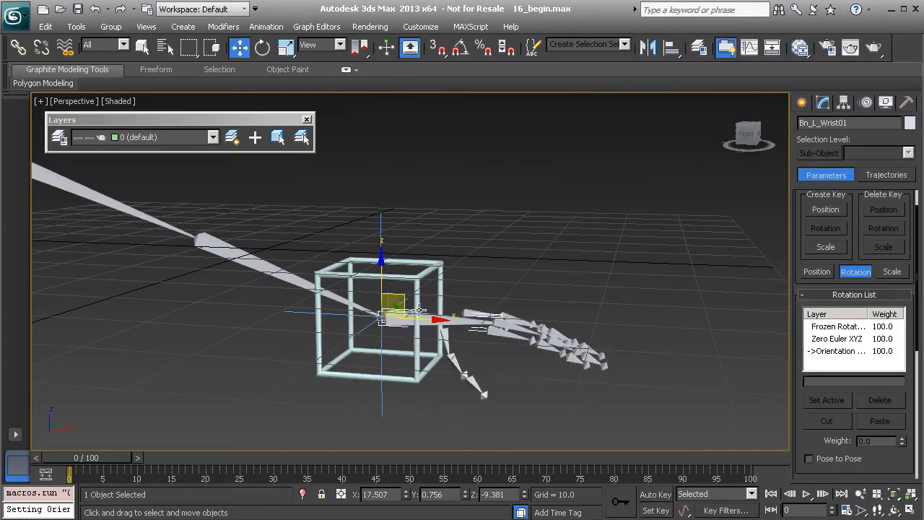
- Enable Keep Initial Offset for the orientation constraint on the Bn_L_Wrist01 bone
alt+middle_drag(477, 315, 445, 311)
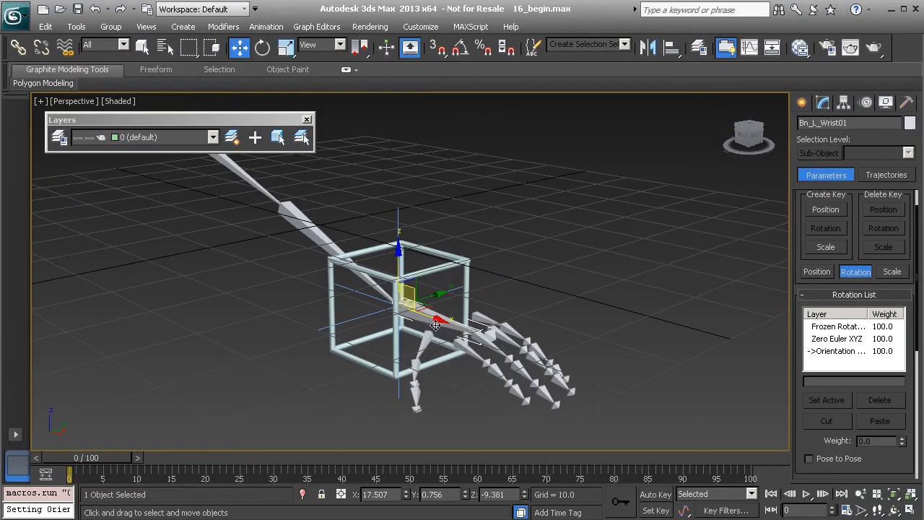
click(443, 267)
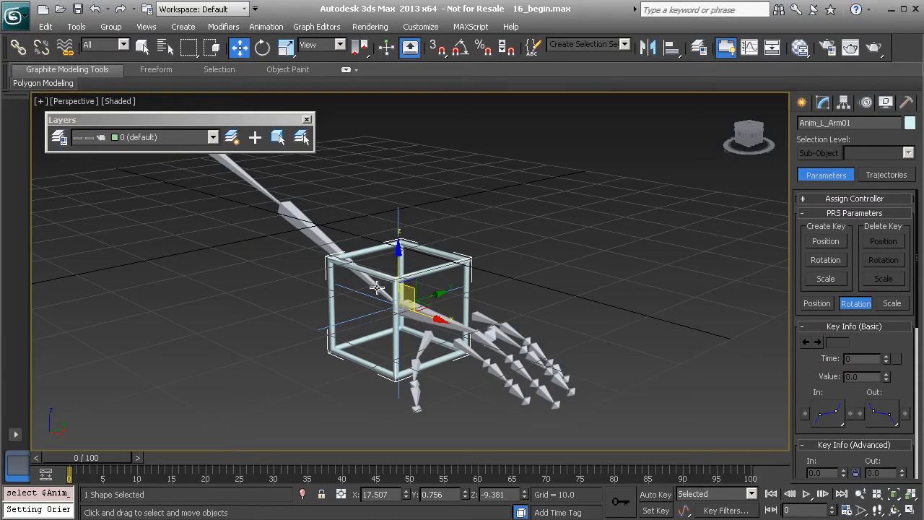
click(430, 310)
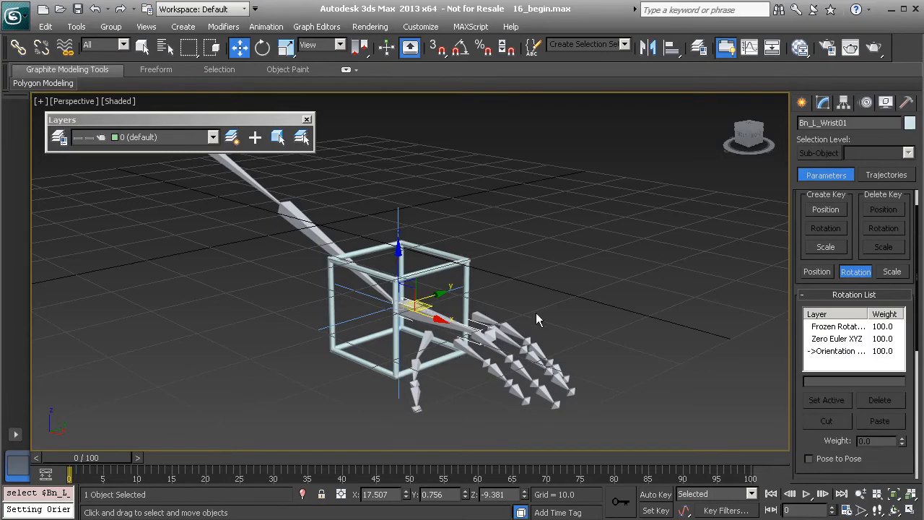
drag(797, 405, 803, 175)
click(842, 428)
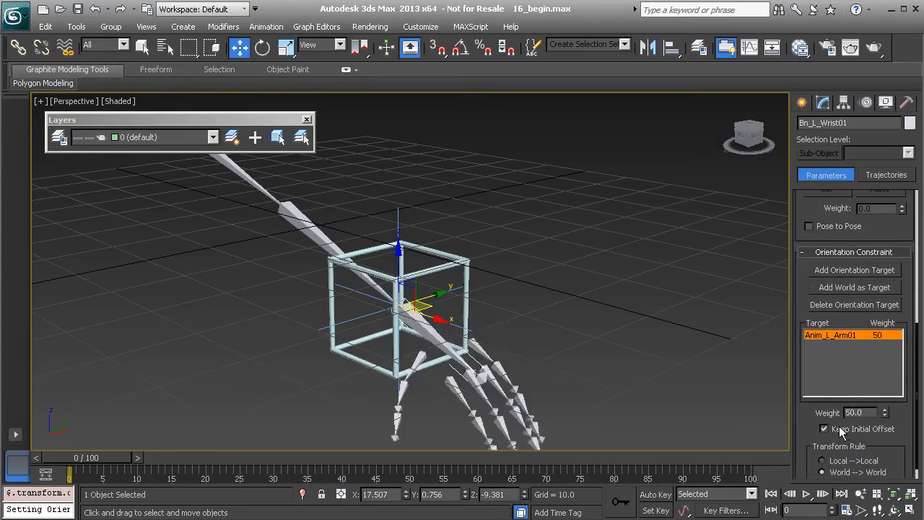
- Test-rotate the Anim_L_Arm01 control to check the wrist bone's response, and undo the rotation
click(467, 296)
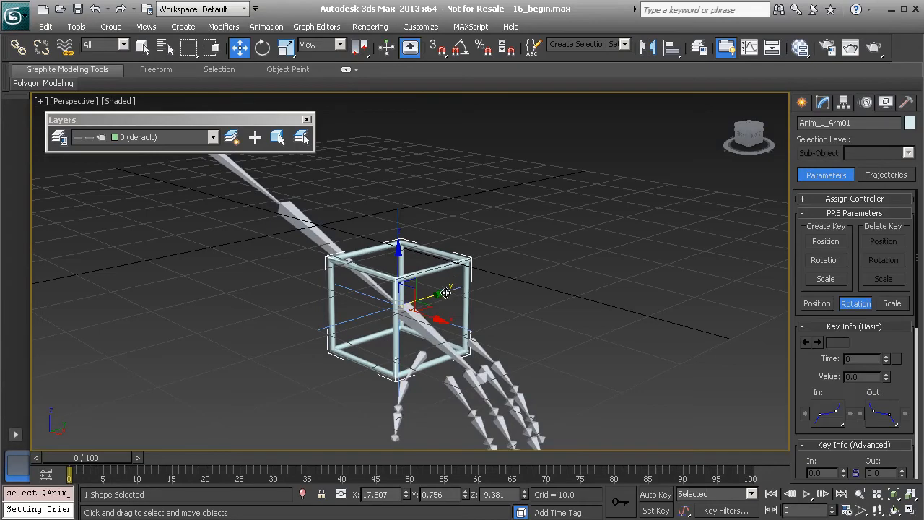
key(e)
drag(400, 306, 429, 264)
key(ctrl+z)
- Test-move the Bn_L_Shoulder01 bone to check the constrained wrist's orientation, and restore its position
alt+middle_drag(425, 268, 393, 249)
scroll(393, 249, down, 3)
click(155, 194)
middle_drag(203, 244, 225, 295)
key(w)
mouse_move(175, 231)
mouse_down()
mouse_move(253, 354)
mouse_move(258, 218)
mouse_move(266, 341)
mouse_move(256, 270)
mouse_move(293, 214)
mouse_move(292, 269)
mouse_move(295, 258)
mouse_move(180, 216)
mouse_move(175, 223)
mouse_up()
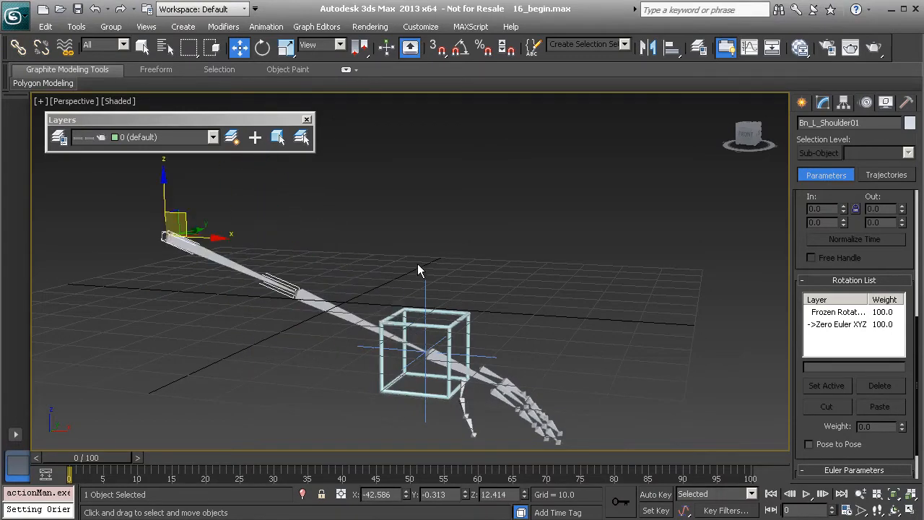
- Delete the orientation constraint from the Bn_L_Wrist01 bone's rotation list and clear the selection
alt+middle_drag(444, 281, 416, 282)
click(412, 301)
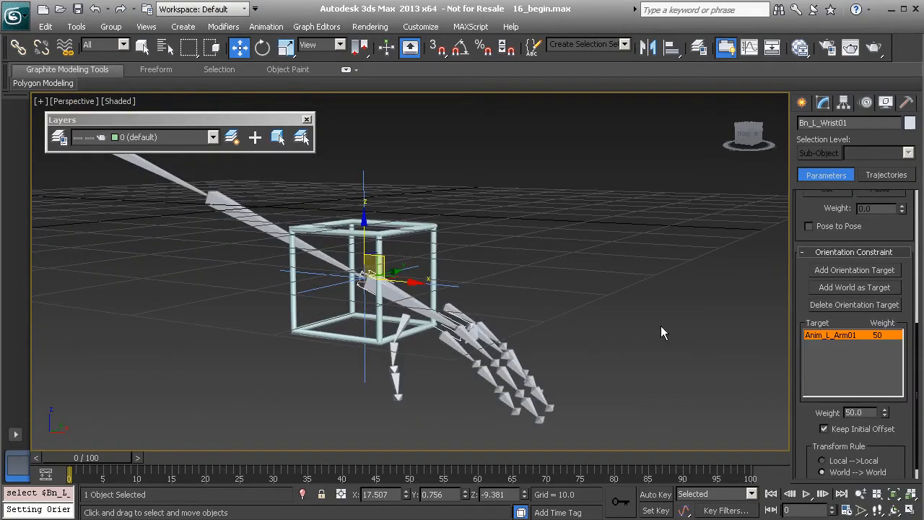
scroll(815, 375, down, 1)
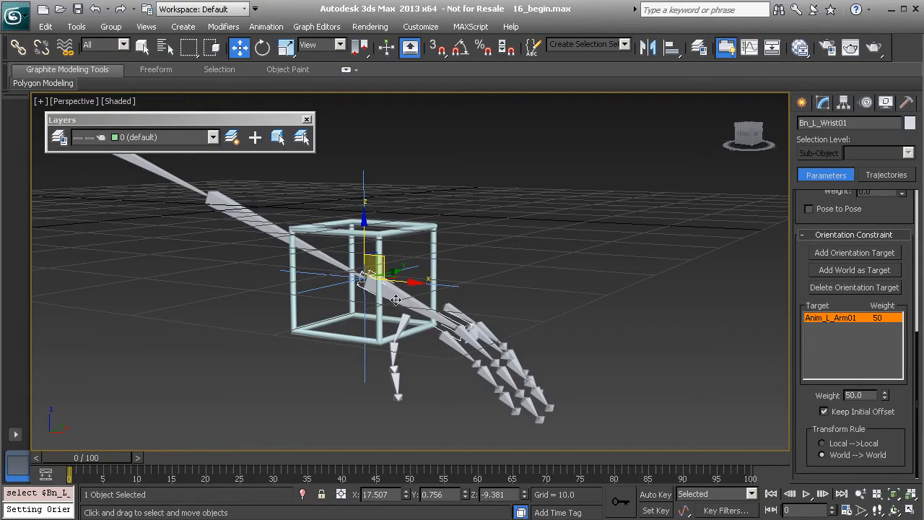
alt+middle_drag(403, 299, 374, 312)
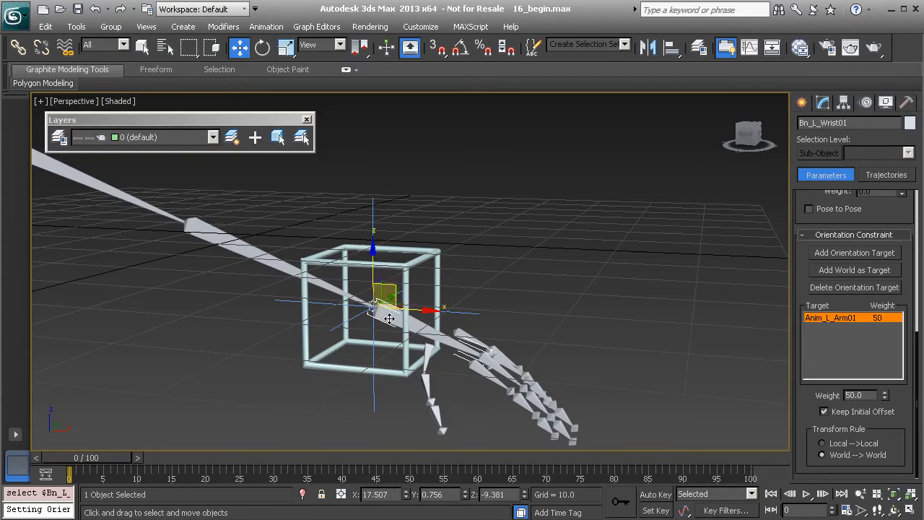
alt+middle_drag(464, 314, 408, 320)
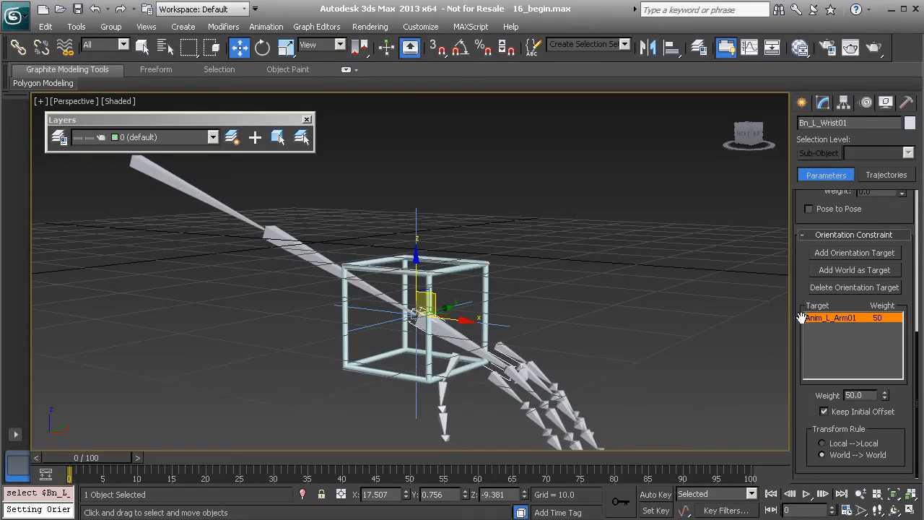
drag(808, 270, 814, 427)
click(839, 264)
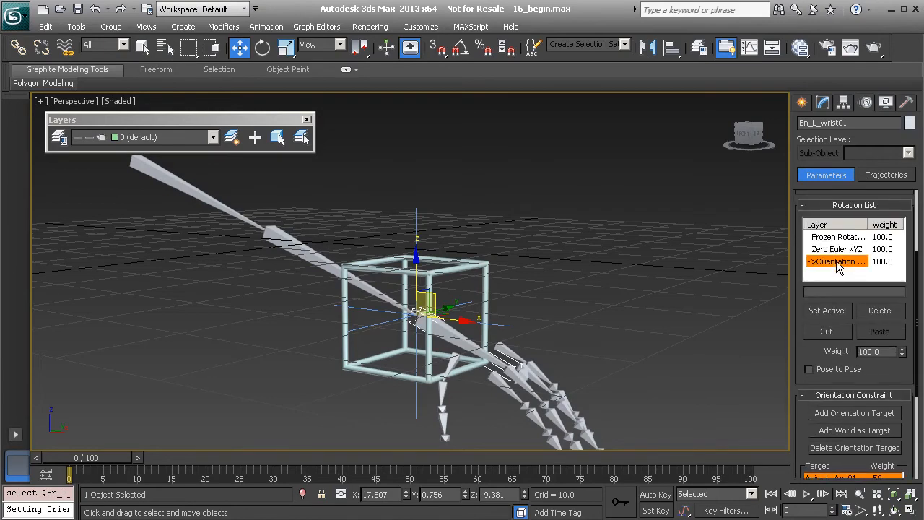
click(880, 311)
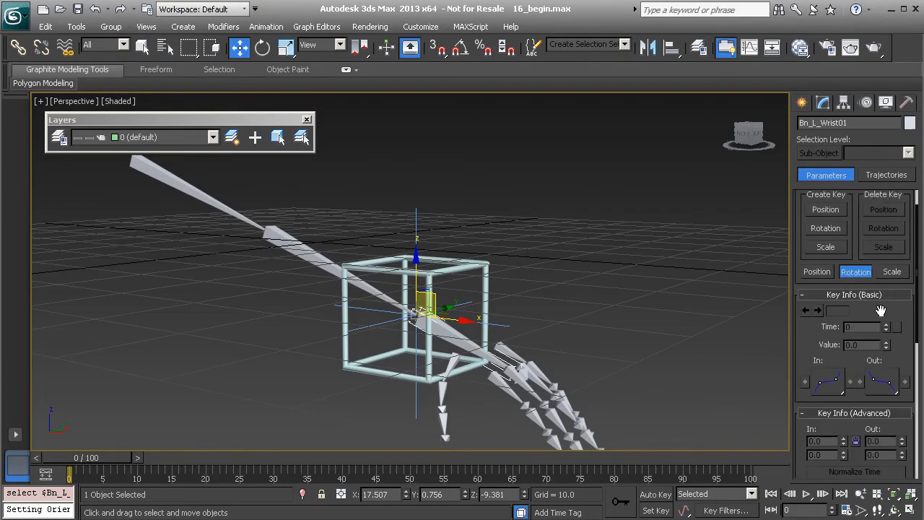
click(554, 266)
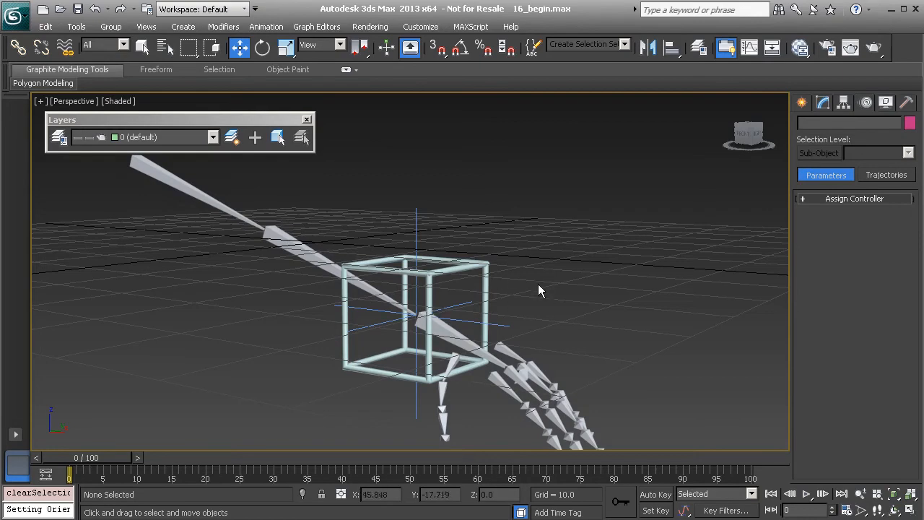
- Create a Point helper with box display, size 20, beside the wrist control
alt+middle_drag(474, 333, 447, 318)
click(801, 103)
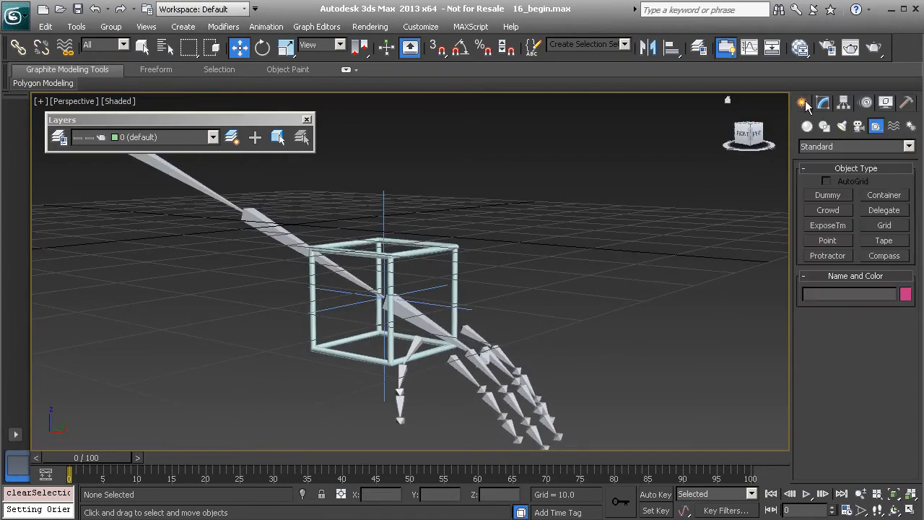
click(824, 241)
click(510, 281)
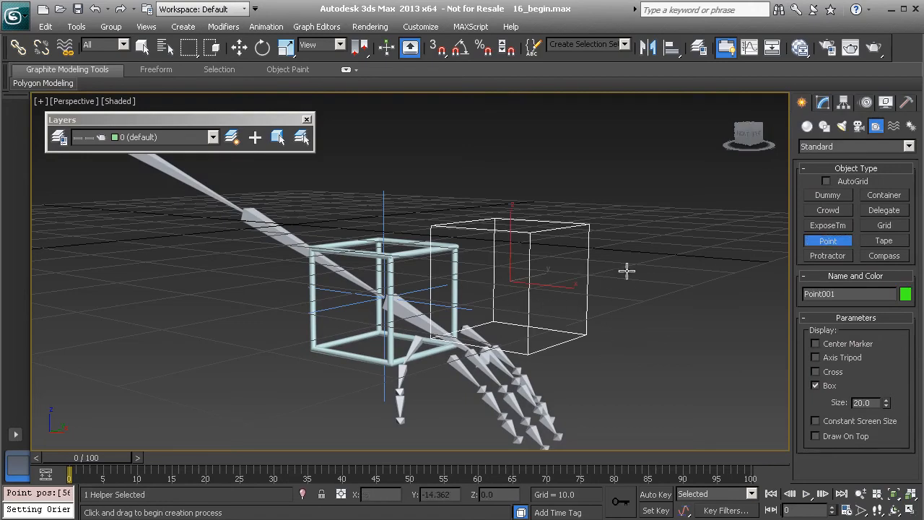
- Align the point helper to Bn_L_Wrist01, pivot to pivot, on X, Y and Z position and all three orientation axes
key(w)
alt+middle_drag(570, 265, 524, 264)
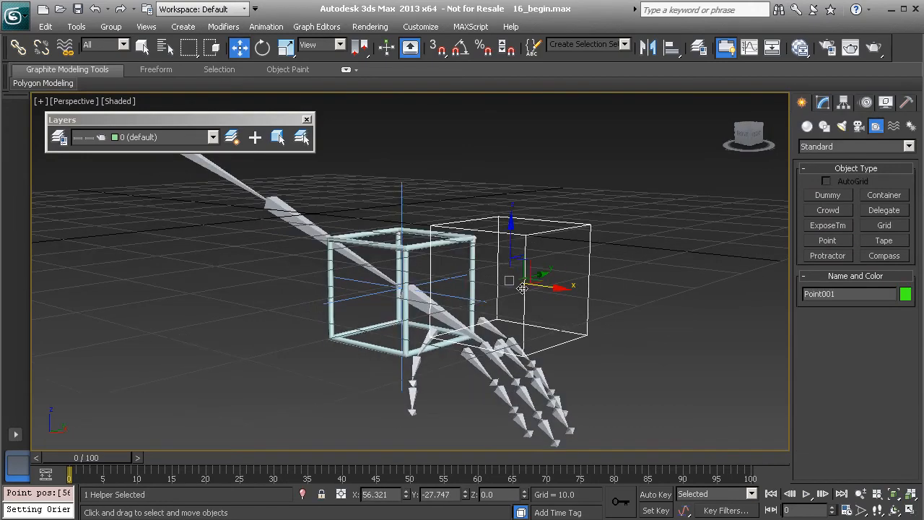
alt+middle_drag(430, 286, 453, 284)
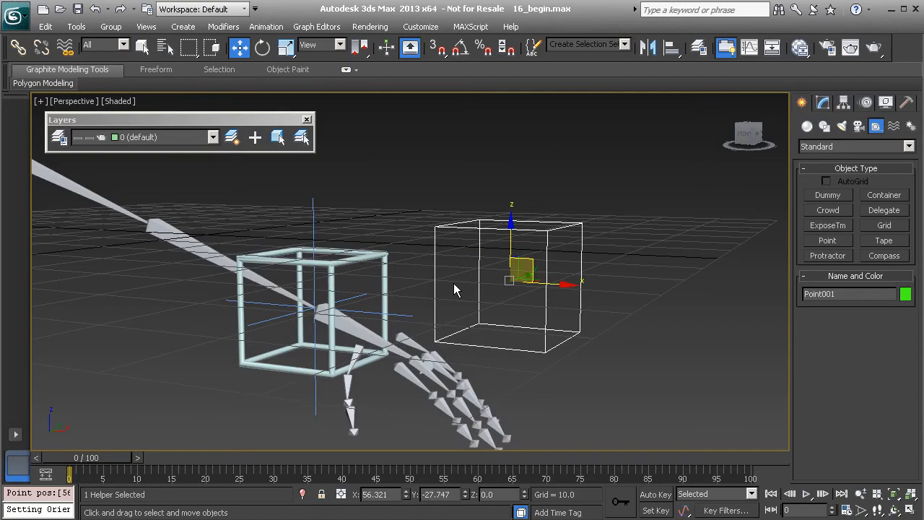
key(alt+a)
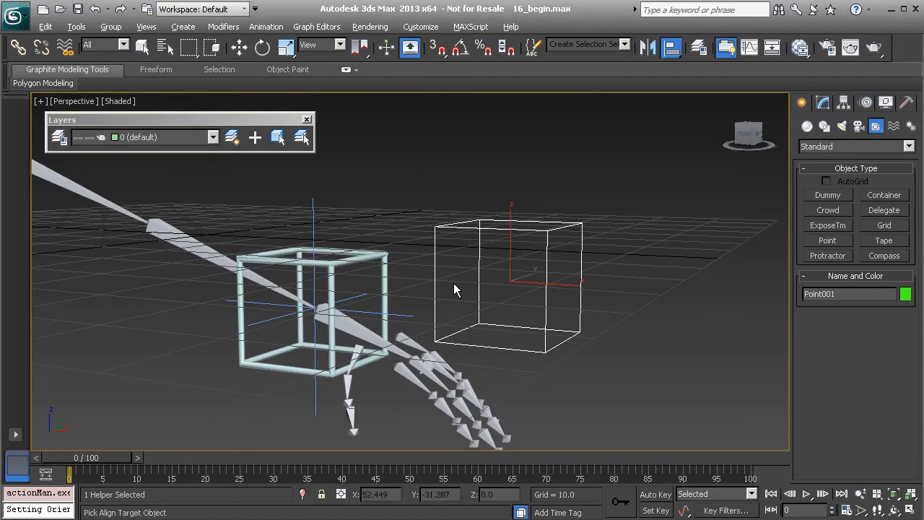
click(355, 327)
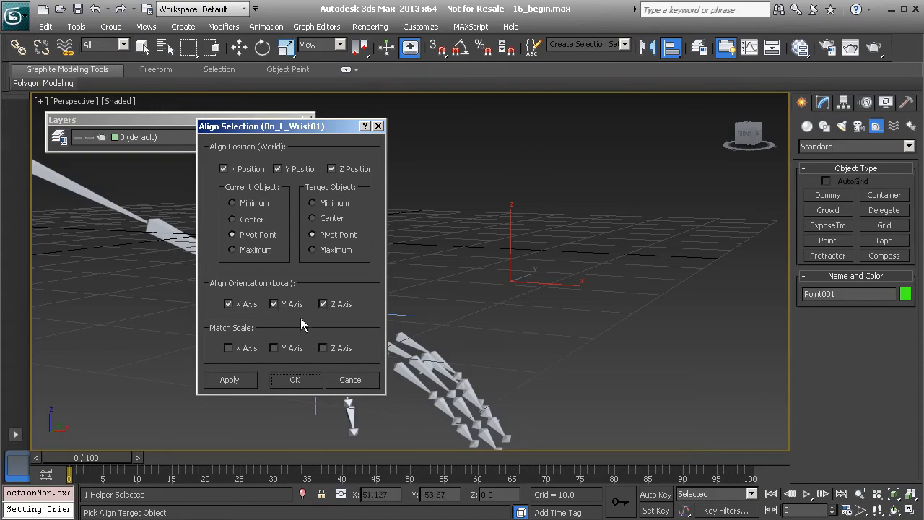
click(295, 379)
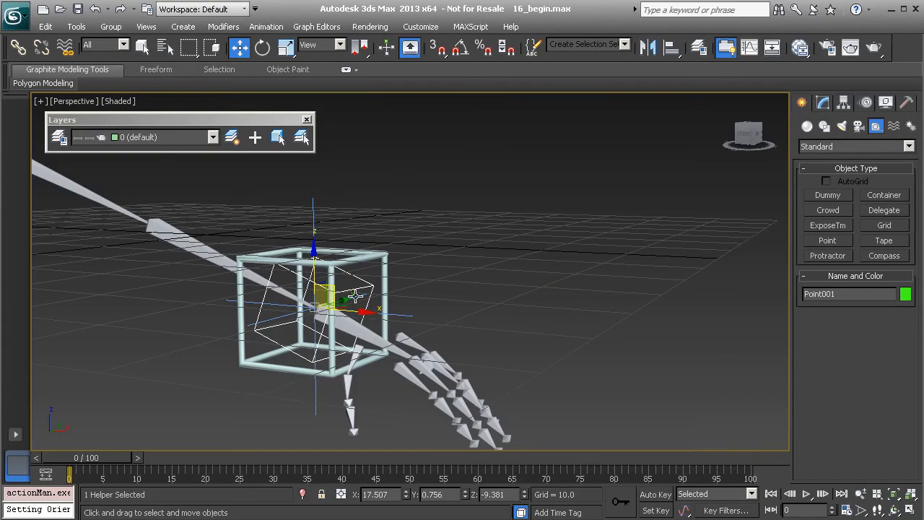
- Rename the point helper located at the wrist bone and clear the selection
double_click(823, 293)
text(P)
click(451, 325)
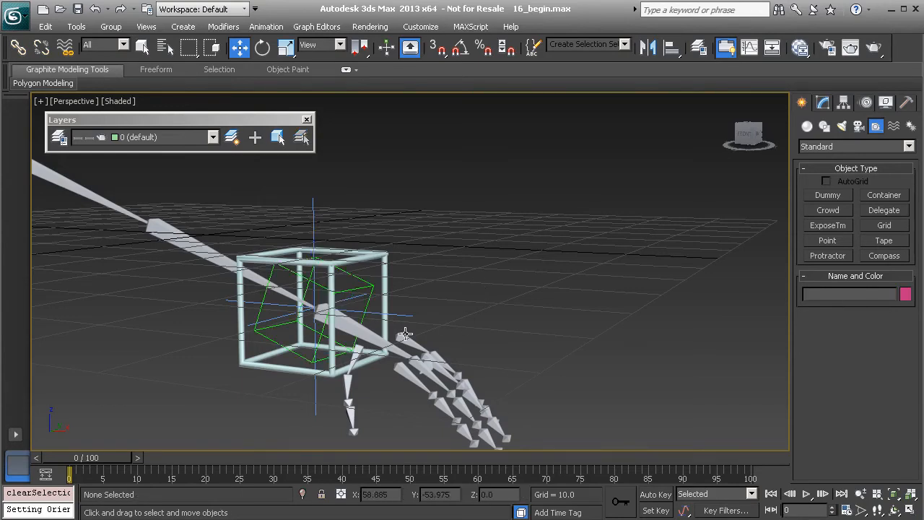
- Add an orientation constraint to the Bn_L_Wrist01 bone with the PtOri_L_Wrist01 point helper as its target
click(353, 326)
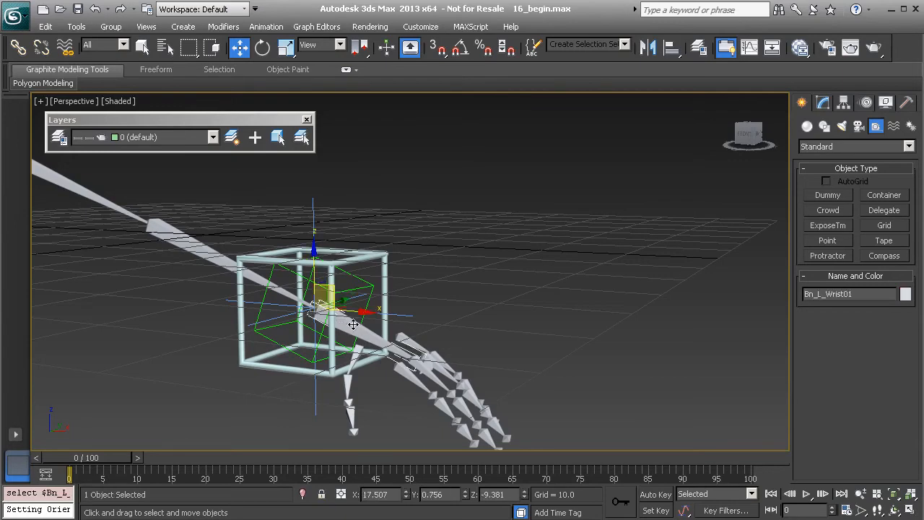
click(266, 26)
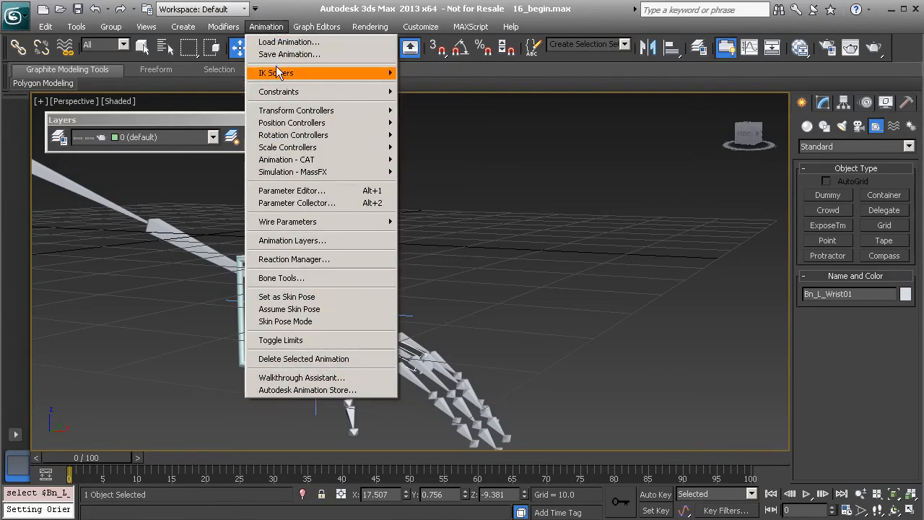
mouse_move(298, 92)
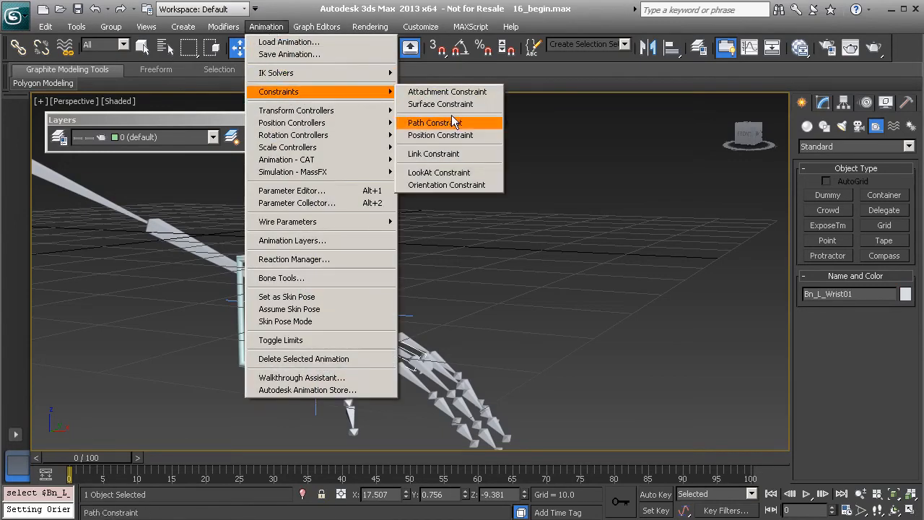
click(458, 187)
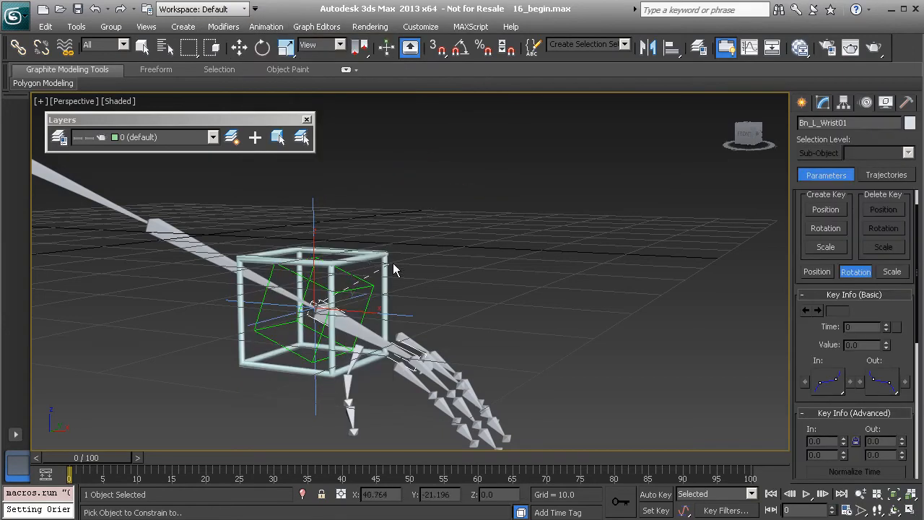
click(354, 275)
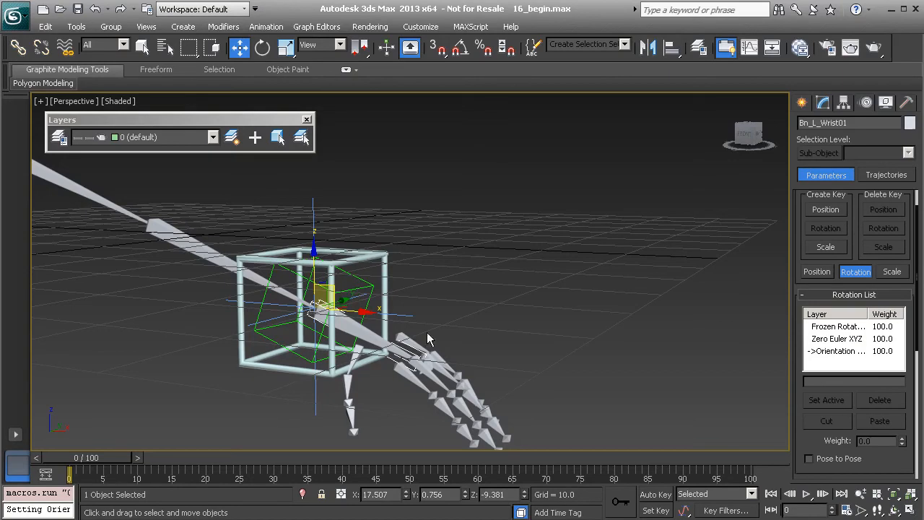
scroll(804, 398, down, 5)
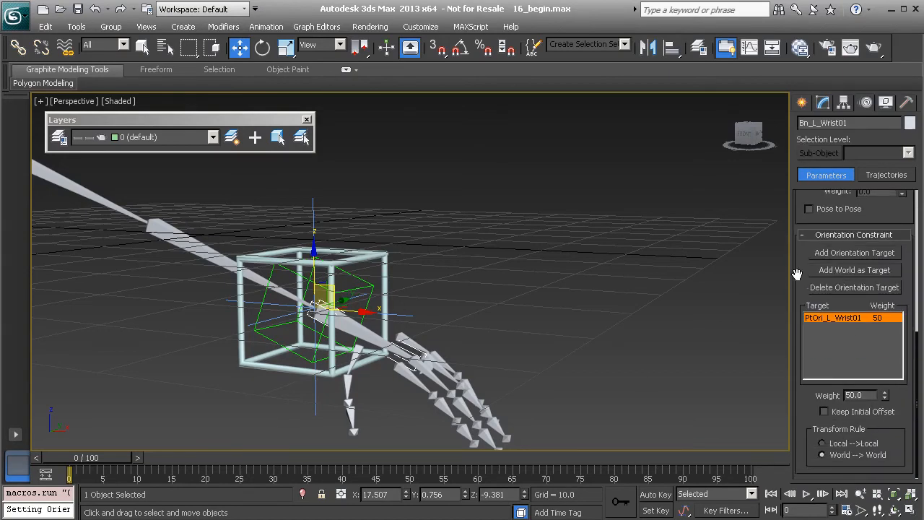
drag(801, 262, 785, 460)
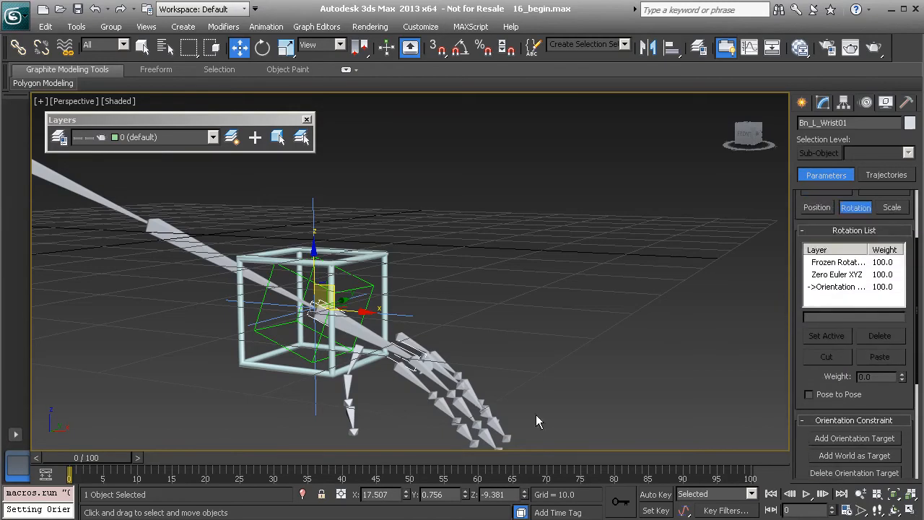
- Test the wrist constraint by rotating and moving the PtOri_L_Wrist01 point helper, cancelling each change
click(369, 292)
alt+middle_drag(370, 292, 370, 306)
key(e)
mouse_move(339, 282)
mouse_down()
mouse_move(311, 277)
mouse_move(328, 294)
mouse_move(346, 270)
mouse_up()
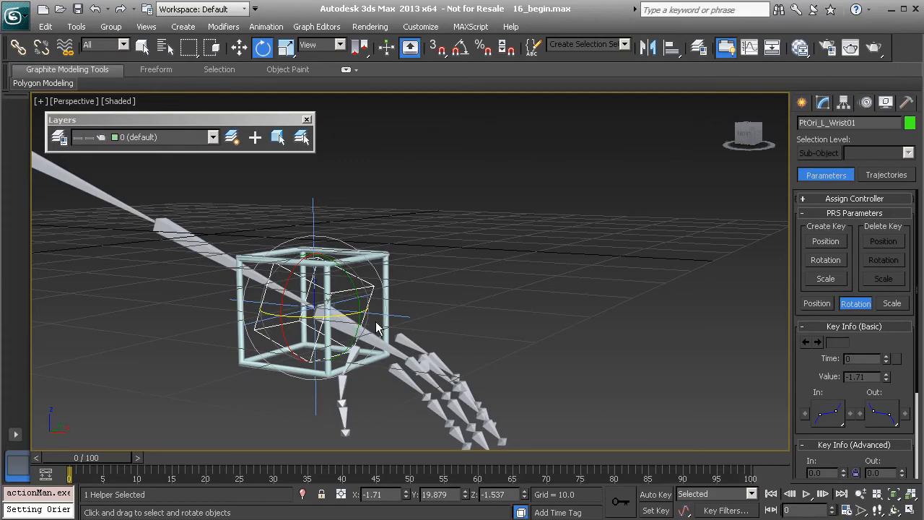
key(w)
drag(316, 306, 357, 334)
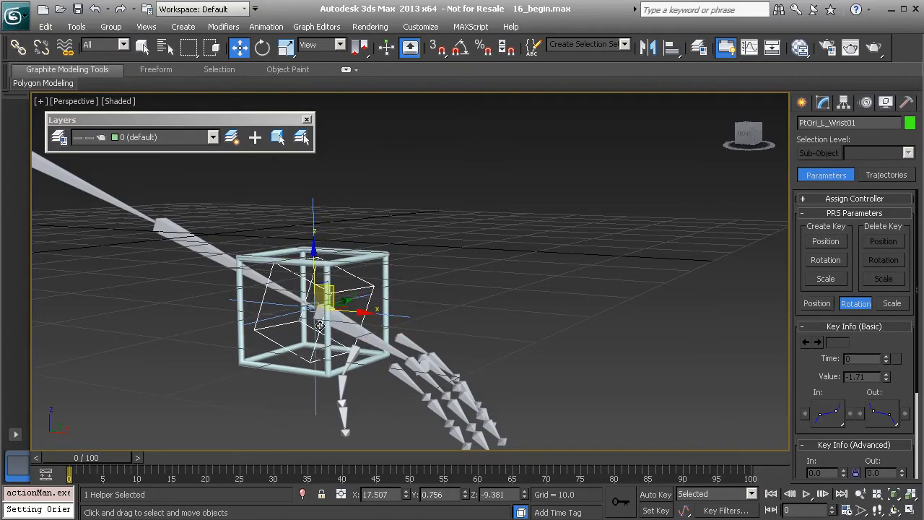
mouse_move(316, 303)
mouse_down()
mouse_move(283, 325)
mouse_move(349, 293)
mouse_move(340, 306)
mouse_move(303, 308)
mouse_up()
right_click(302, 309)
- Link the PtOri_L_Wrist01 point helper to the Anim_L_Arm01 control as its parent
click(18, 47)
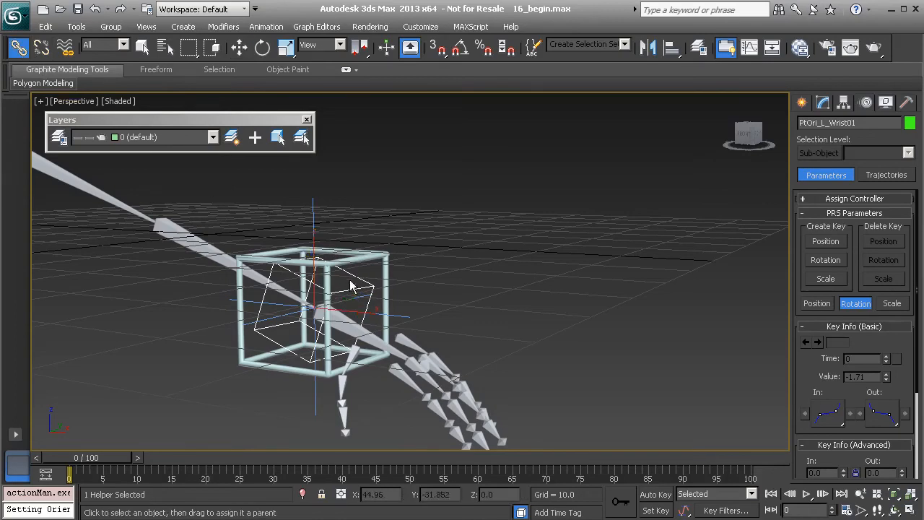
drag(365, 290, 384, 251)
- Rotate the Anim_L_Arm01 control to test that the wrist follows, and reset it with Transform To Zero
click(383, 266)
alt+middle_drag(392, 275, 336, 274)
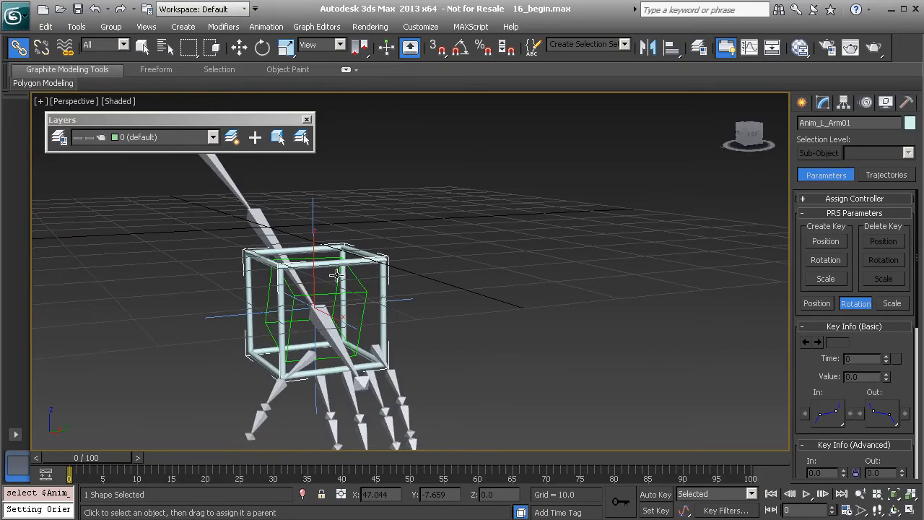
key(e)
drag(321, 304, 386, 292)
drag(453, 292, 472, 261)
right_click(469, 257)
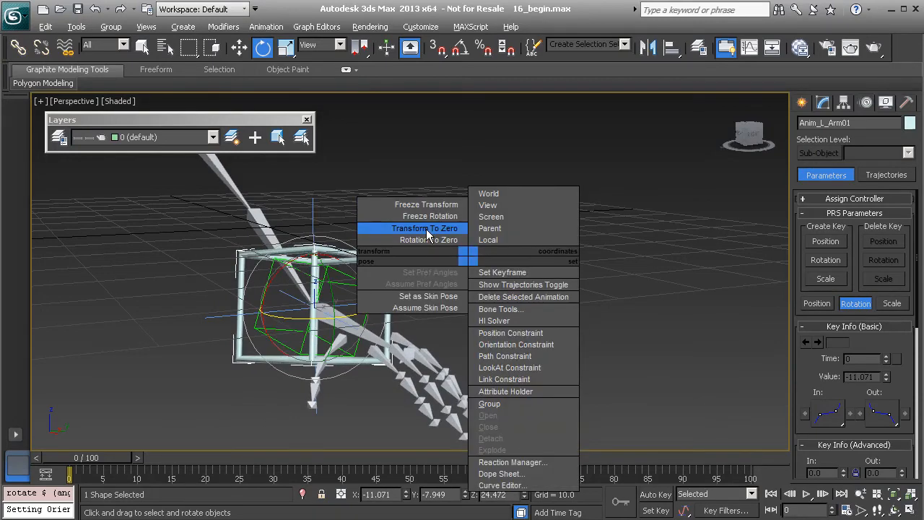
click(426, 228)
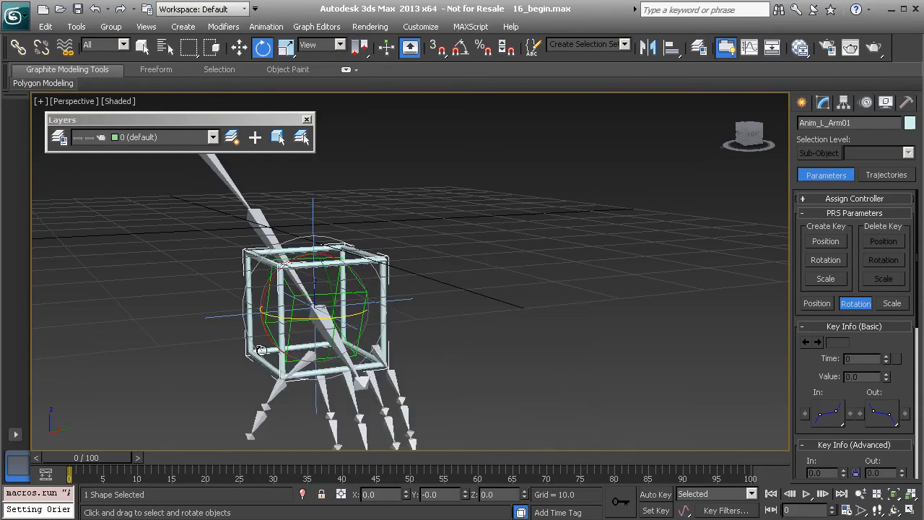
- Review the orientation constraint's target and settings on the Bn_L_Wrist01 bone
alt+middle_drag(289, 320, 368, 315)
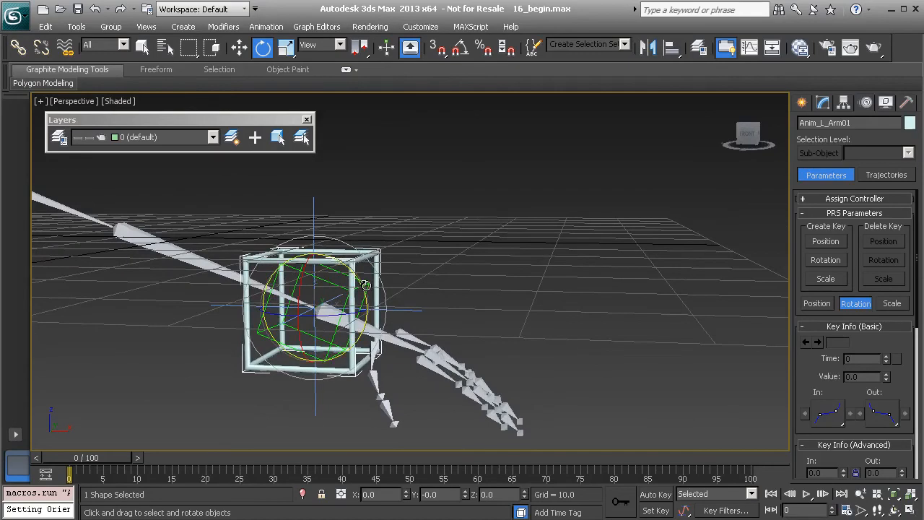
click(368, 326)
drag(801, 384, 793, 144)
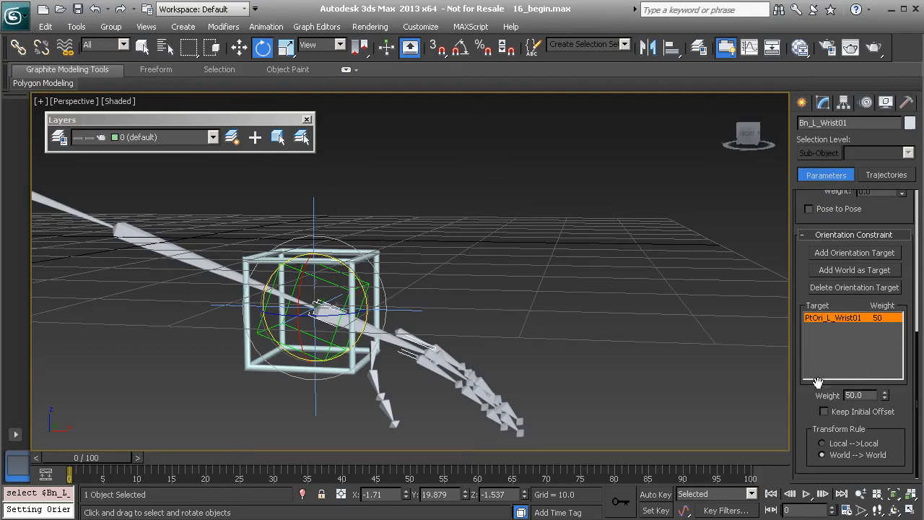
mouse_move(804, 264)
mouse_down()
mouse_move(804, 296)
mouse_move(804, 278)
mouse_up()
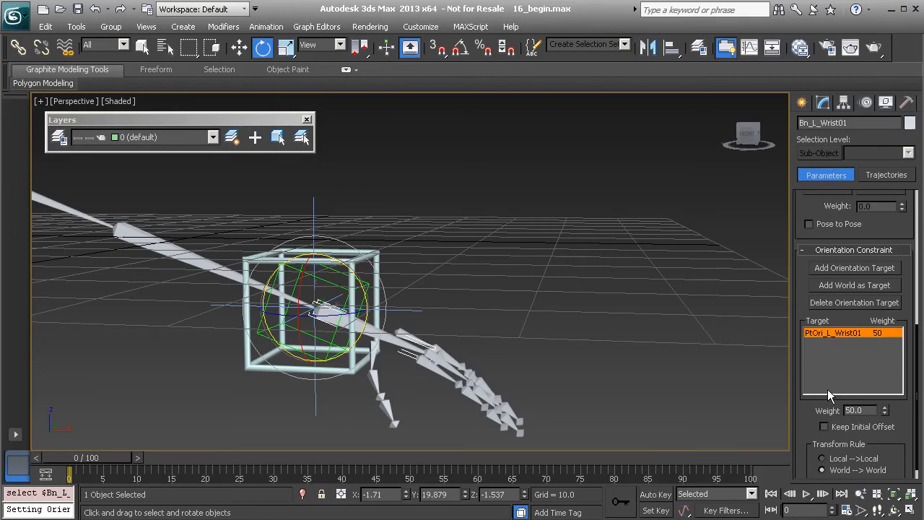
drag(803, 283, 808, 342)
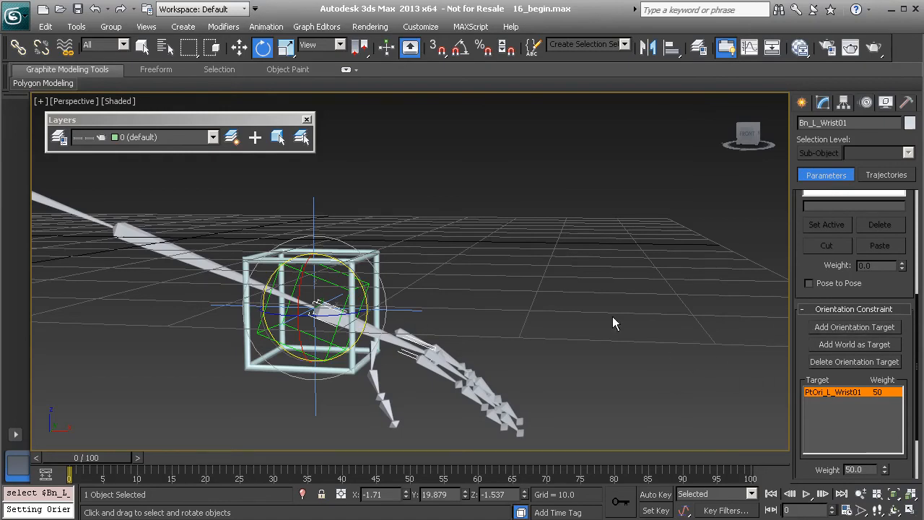
- Unhide arm_layer and armour_layer in the layer manager and close it
middle_drag(409, 245, 527, 253)
click(59, 137)
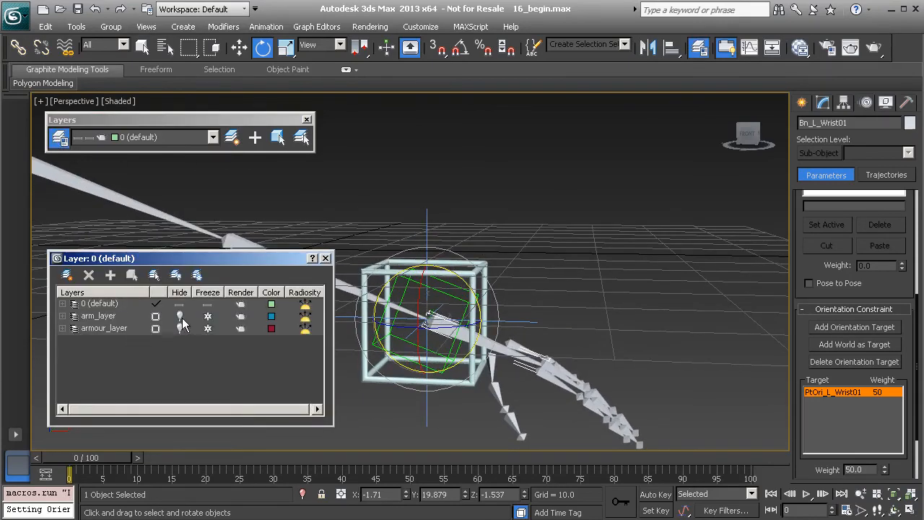
click(180, 316)
click(180, 329)
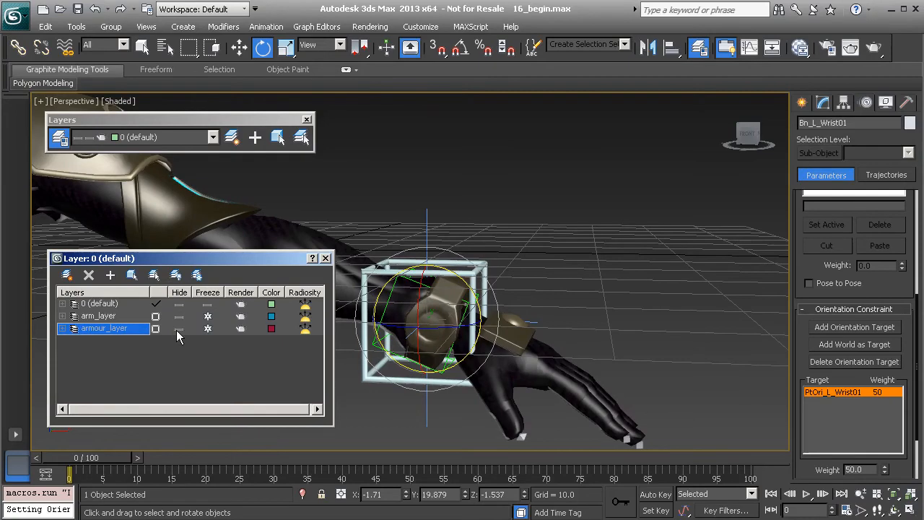
click(325, 258)
- Try moving the Bn_L_Shoulder01 bone to test how the whole arm reacts, and undo the move
alt+middle_drag(330, 264, 294, 261)
click(289, 267)
alt+middle_drag(358, 284, 297, 242)
key(w)
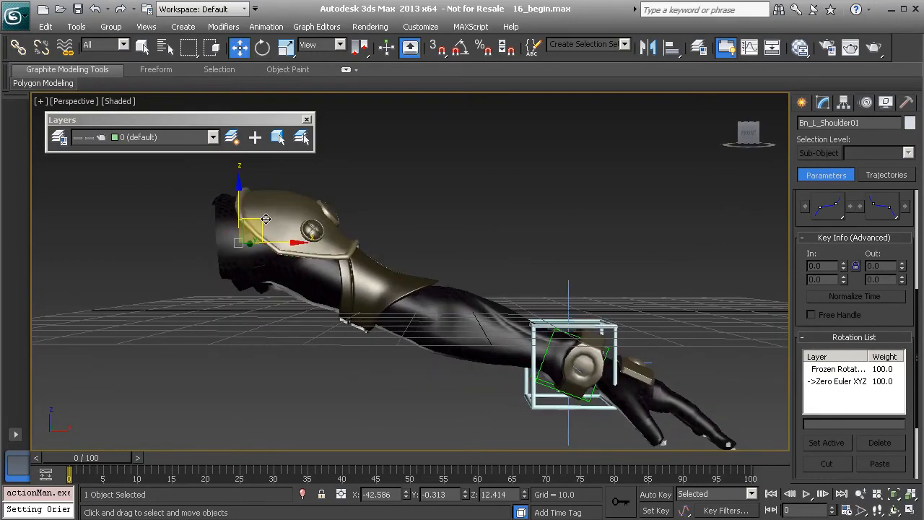
alt+middle_drag(260, 218, 271, 334)
drag(270, 334, 319, 381)
key(ctrl+z)
middle_drag(544, 341, 448, 308)
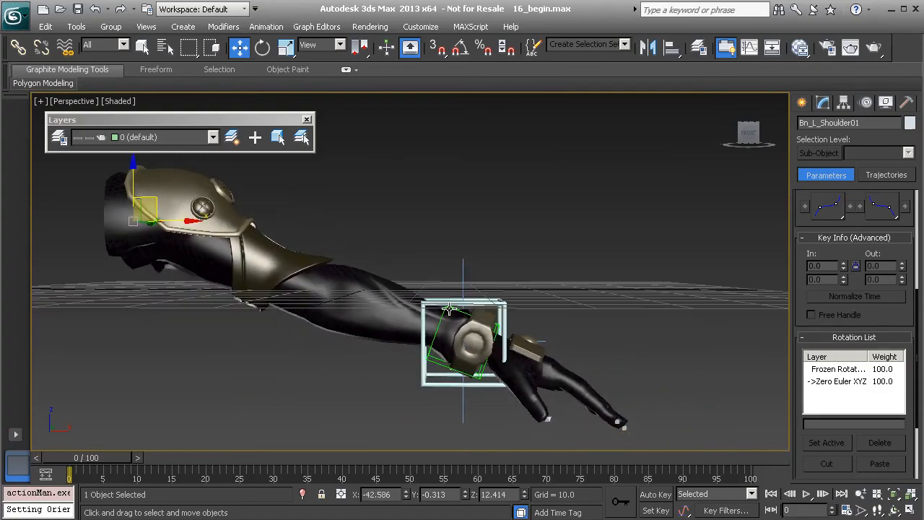
middle_drag(393, 245, 416, 282)
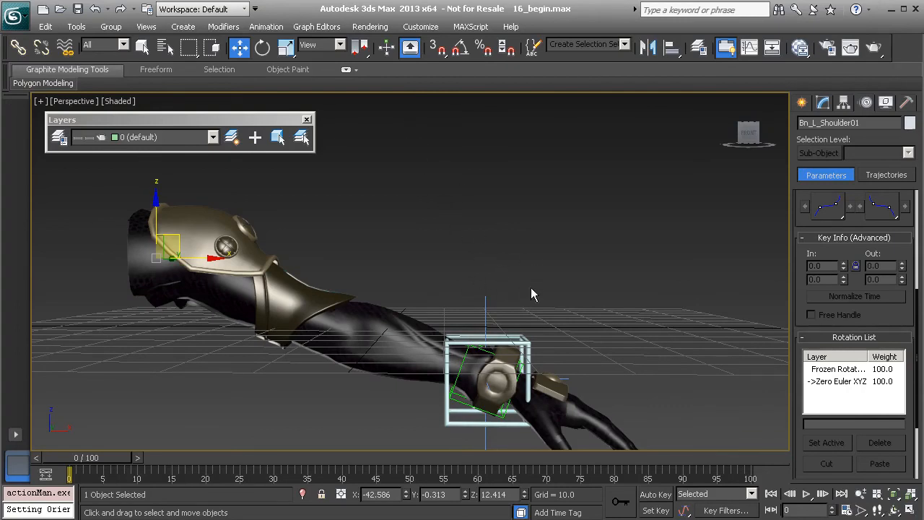
alt+middle_drag(522, 293, 455, 269)
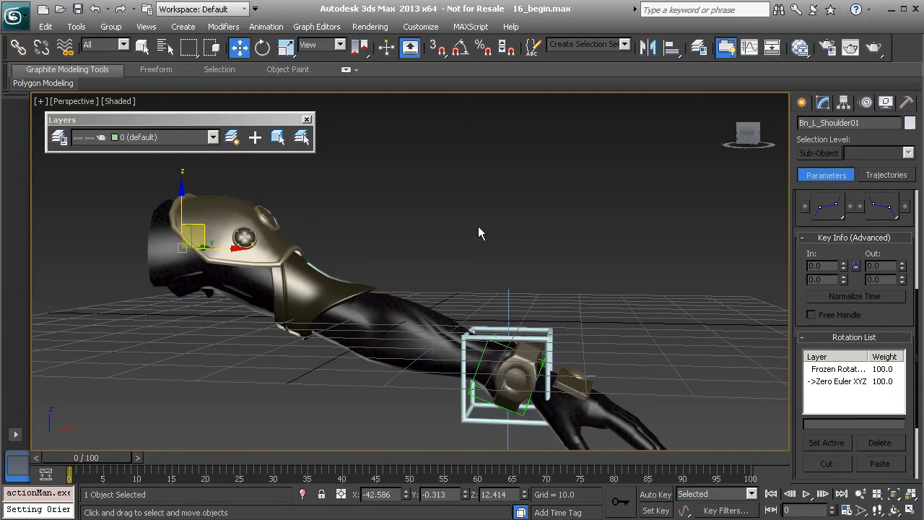
click(265, 27)
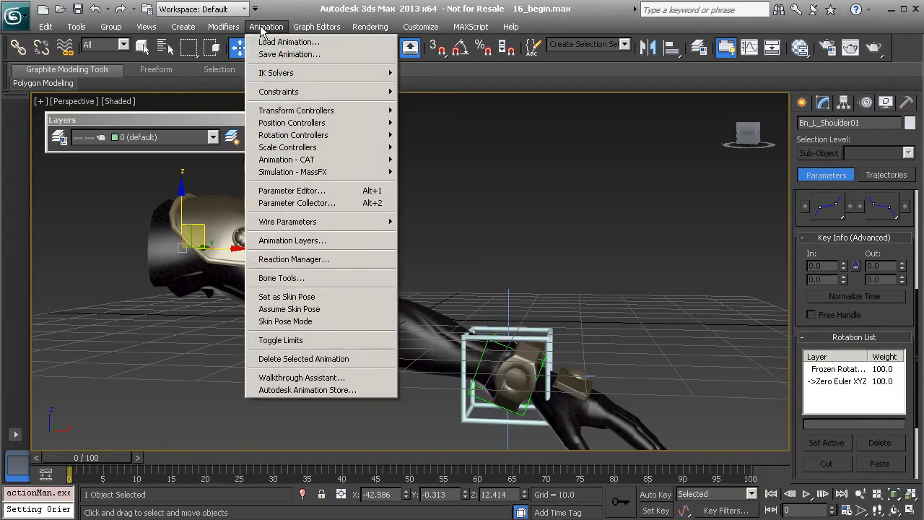
mouse_move(292, 91)
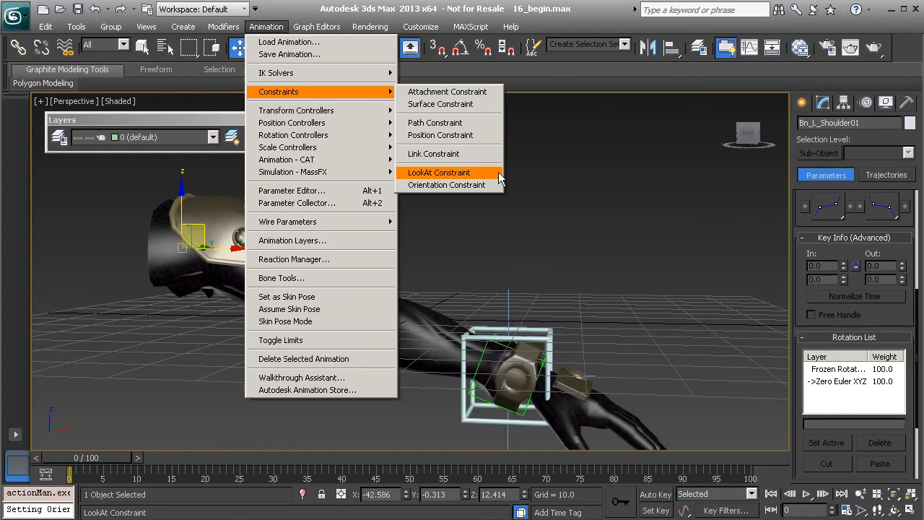
click(560, 185)
alt+middle_drag(482, 257, 503, 322)
alt+middle_drag(348, 303, 413, 326)
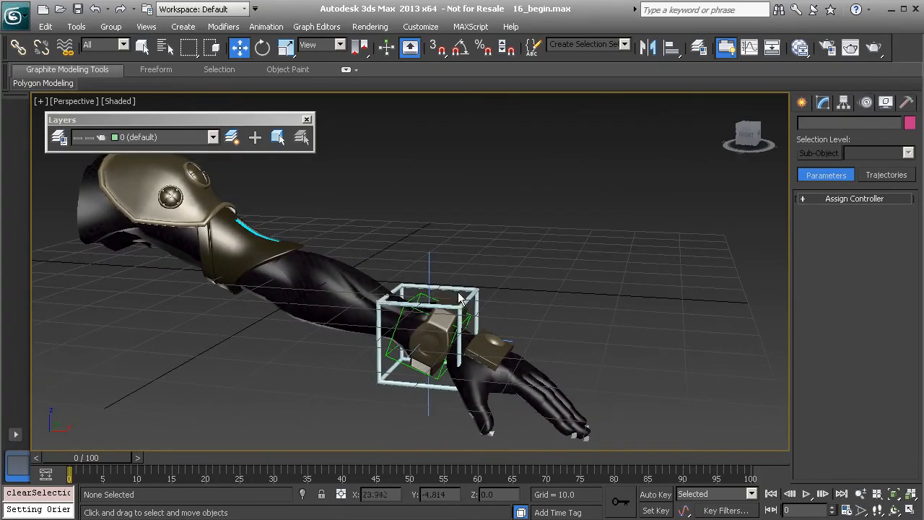